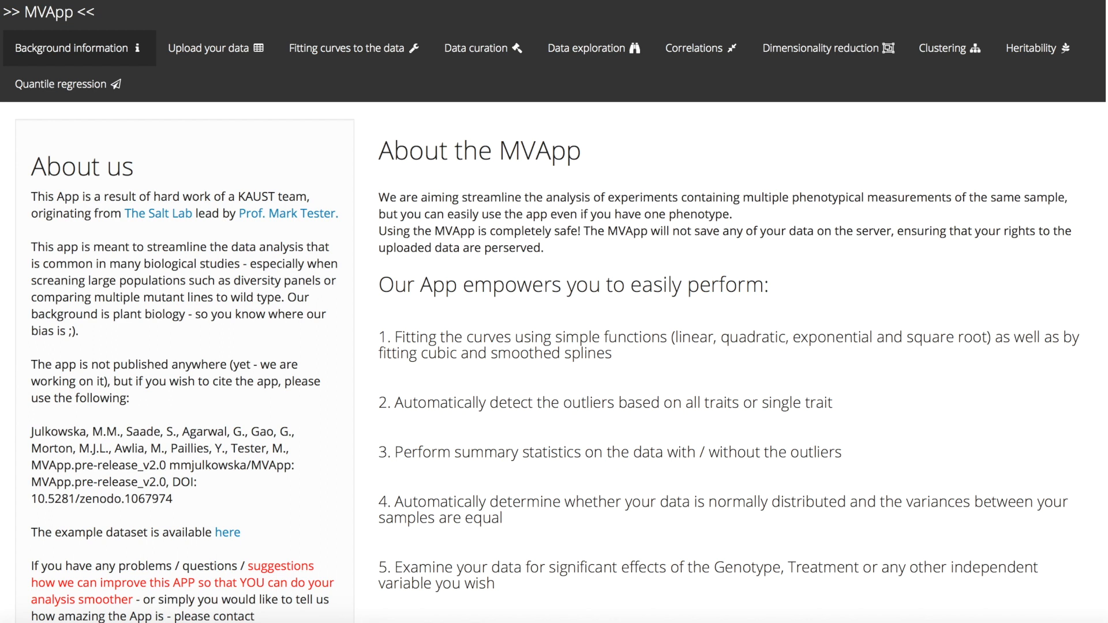
- Upload the dataset file 9Acc_RGB day.csv from the Le App GG folder
left_click(225, 54)
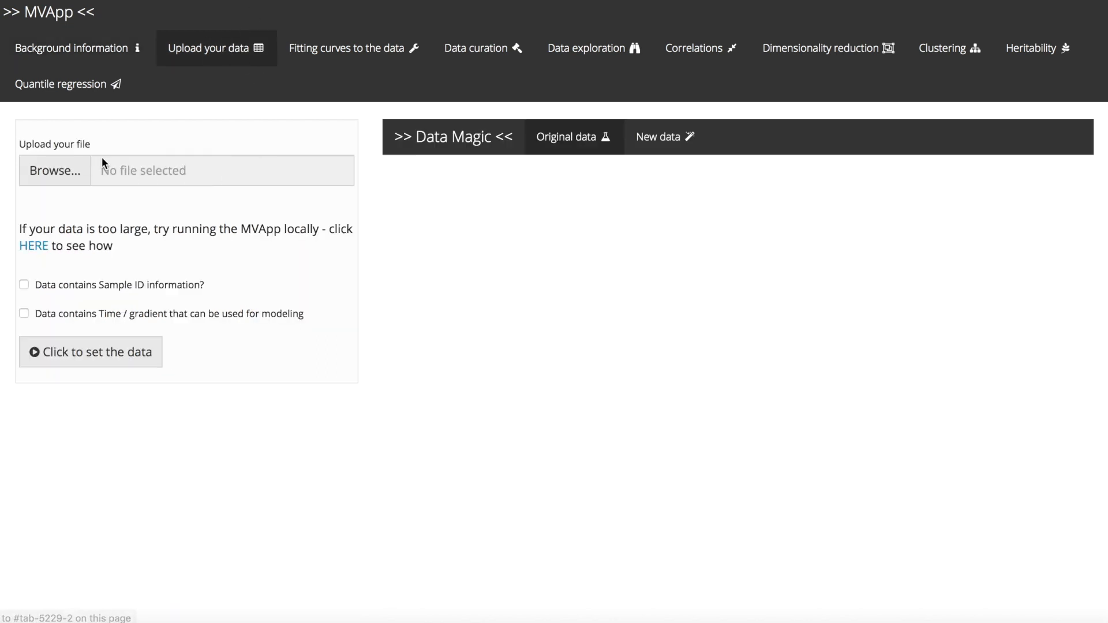
left_click(32, 174)
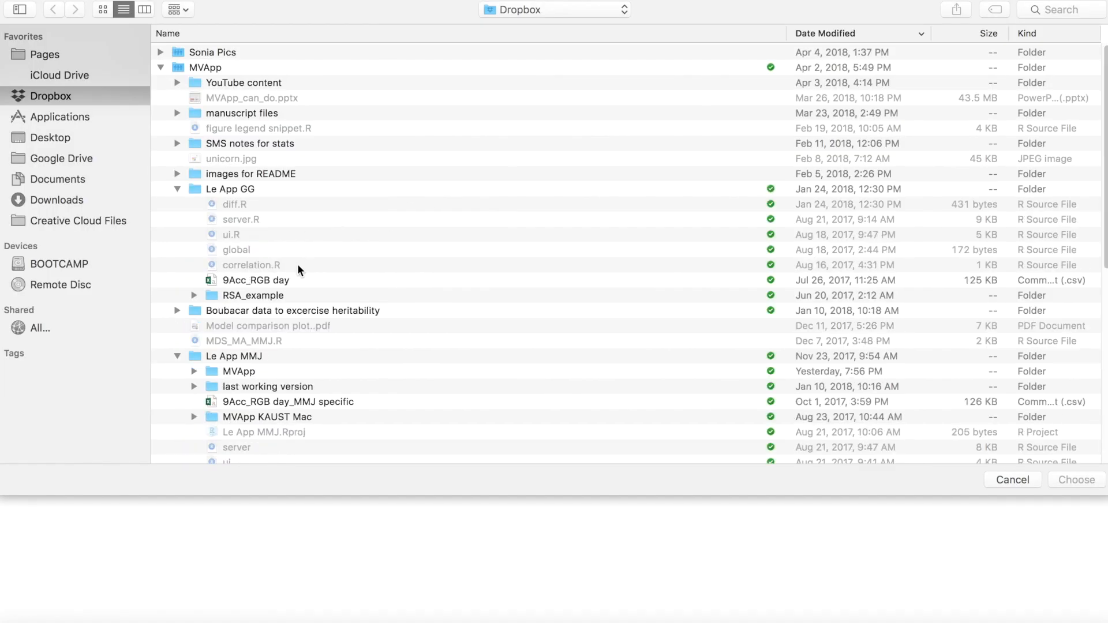
left_click(293, 280)
double_click(292, 281)
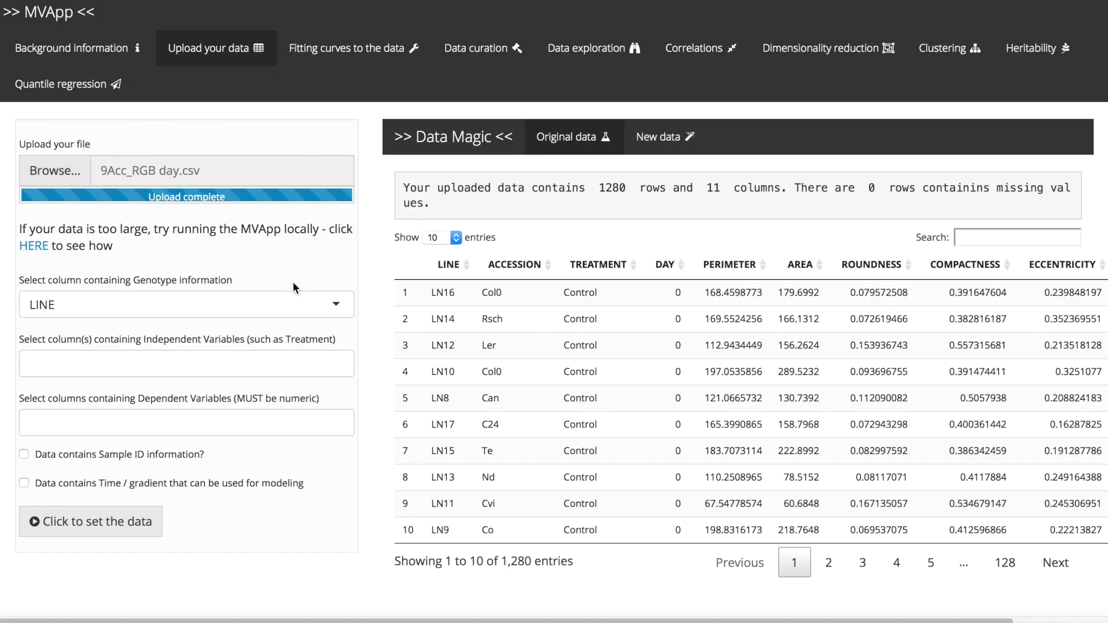
- Assign ACCESSION as the genotype column and TREATMENT as the independent variable
left_click(310, 313)
left_click(216, 359)
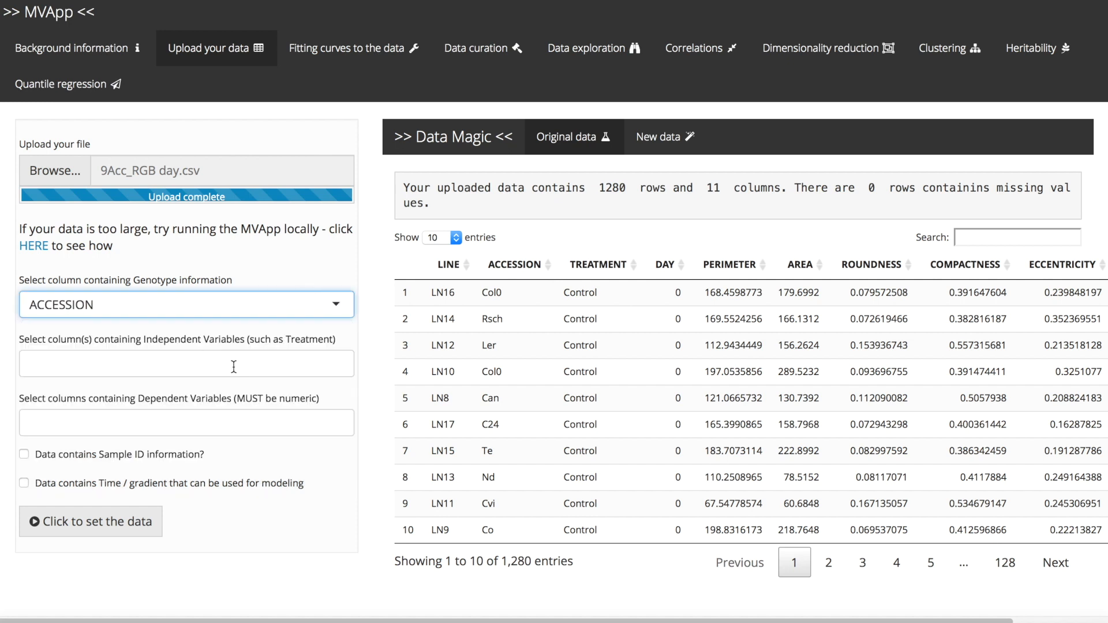
left_click(233, 366)
left_click(61, 437)
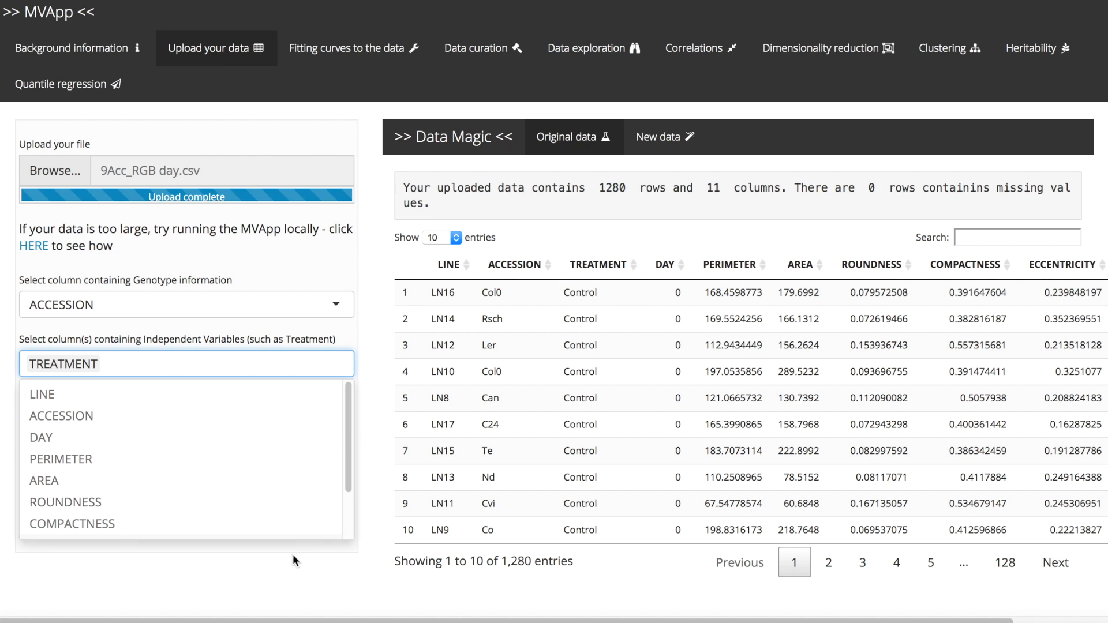
left_click(290, 557)
- Select AREA, ROUNDNESS, COMPACTNESS, ECCENTRICITY, RMS, PERIMETER and SOL as the dependent variables
left_click(210, 421)
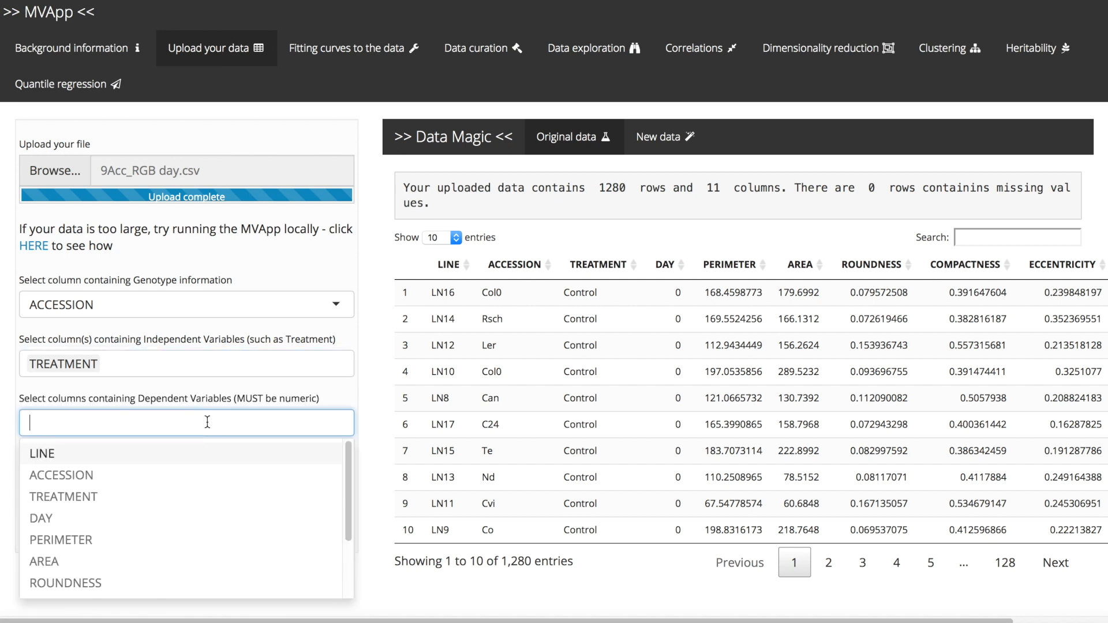
left_click(164, 563)
left_click(159, 558)
left_click(157, 558)
left_click(157, 558)
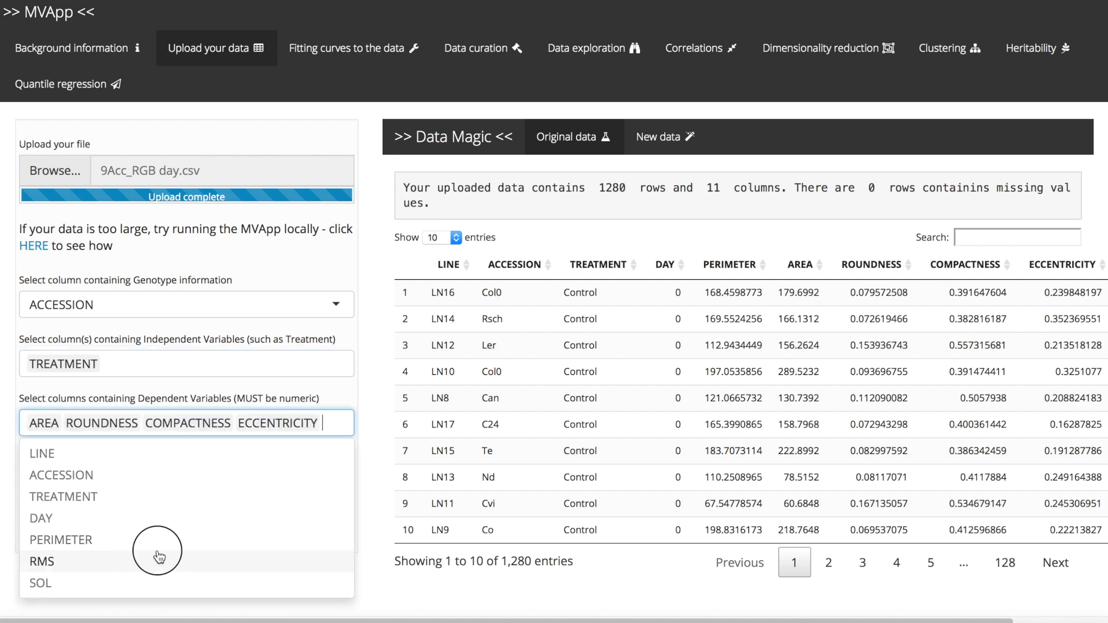
left_click(157, 558)
left_click(167, 564)
left_click(166, 562)
left_click(203, 580)
- Indicate that the data contains sample IDs in LINE and time / gradient information in DAY
scroll(203, 580, "down", 1)
left_click(147, 467)
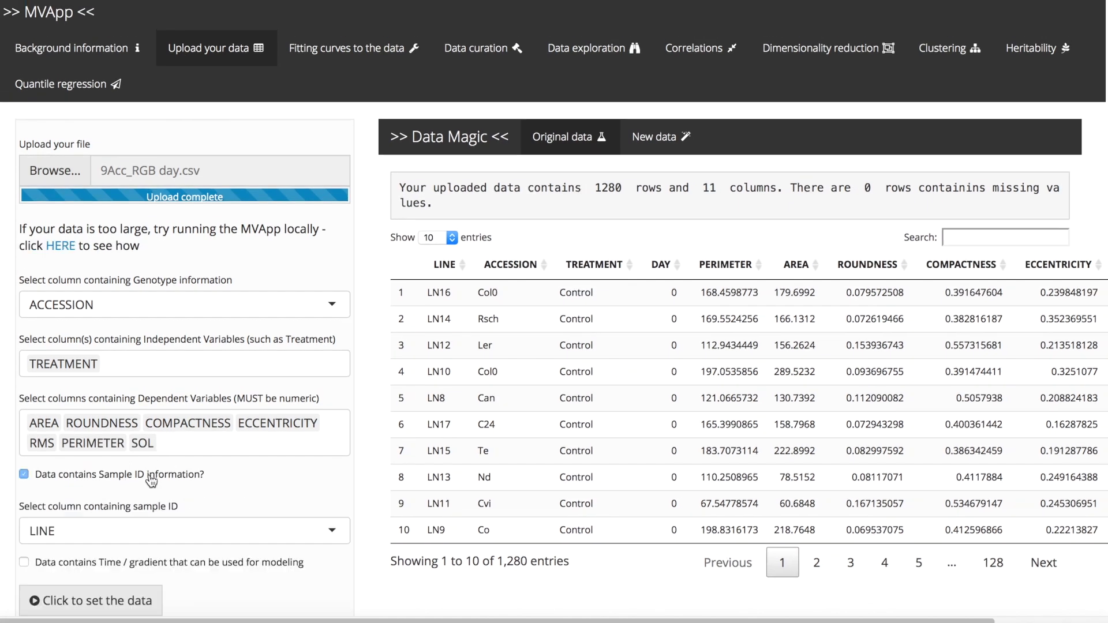
scroll(211, 545, "down", 1)
left_click(186, 525)
scroll(247, 531, "down", 2)
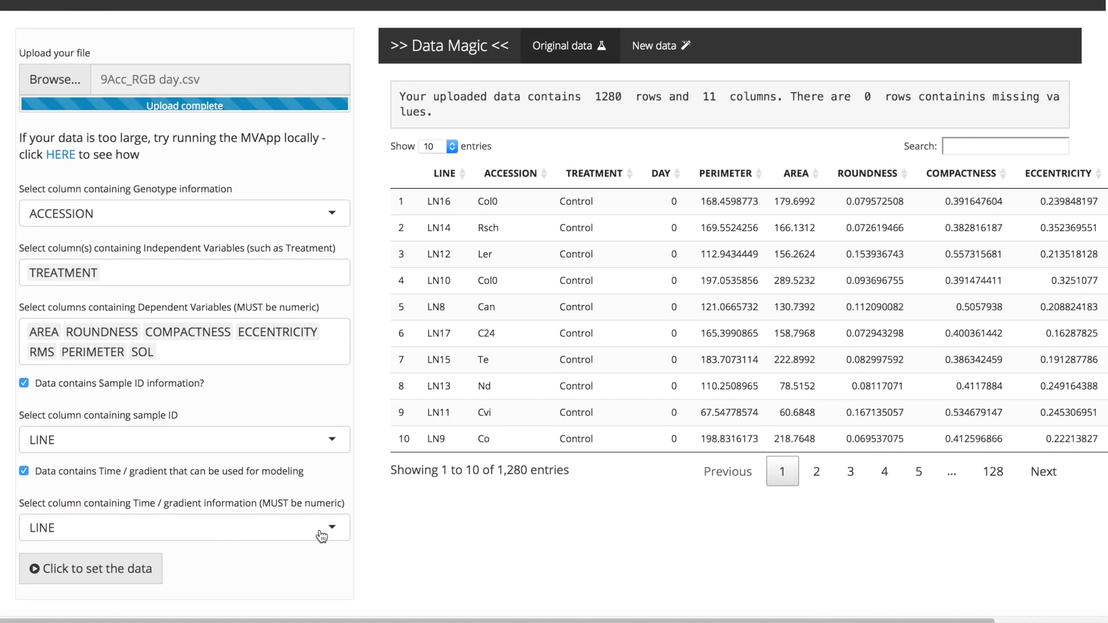
left_click(322, 536)
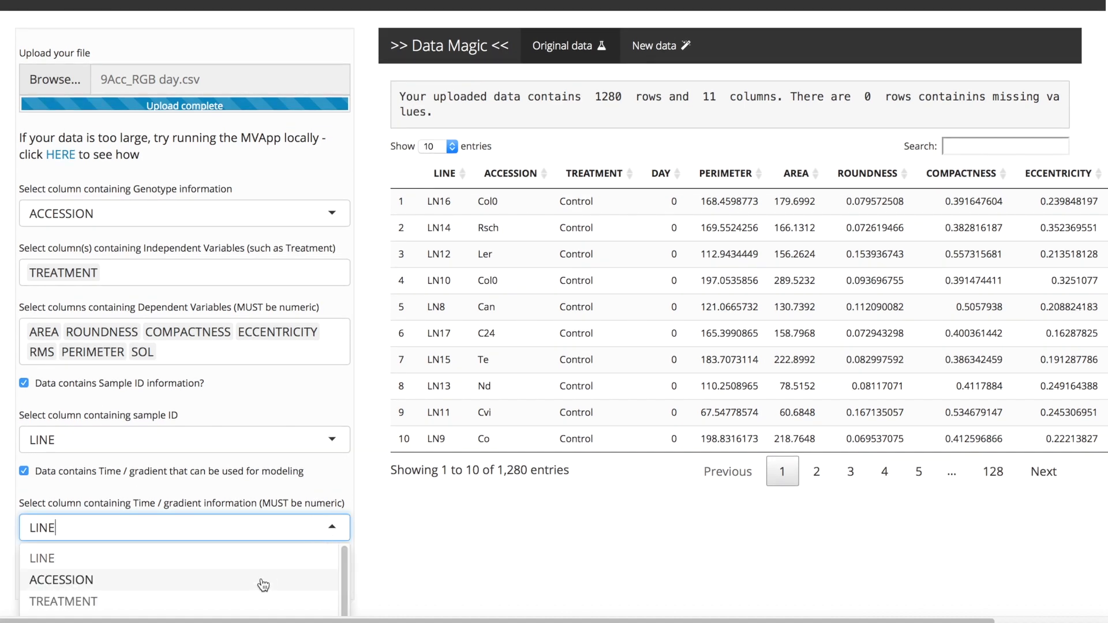
scroll(264, 584, "down", 1)
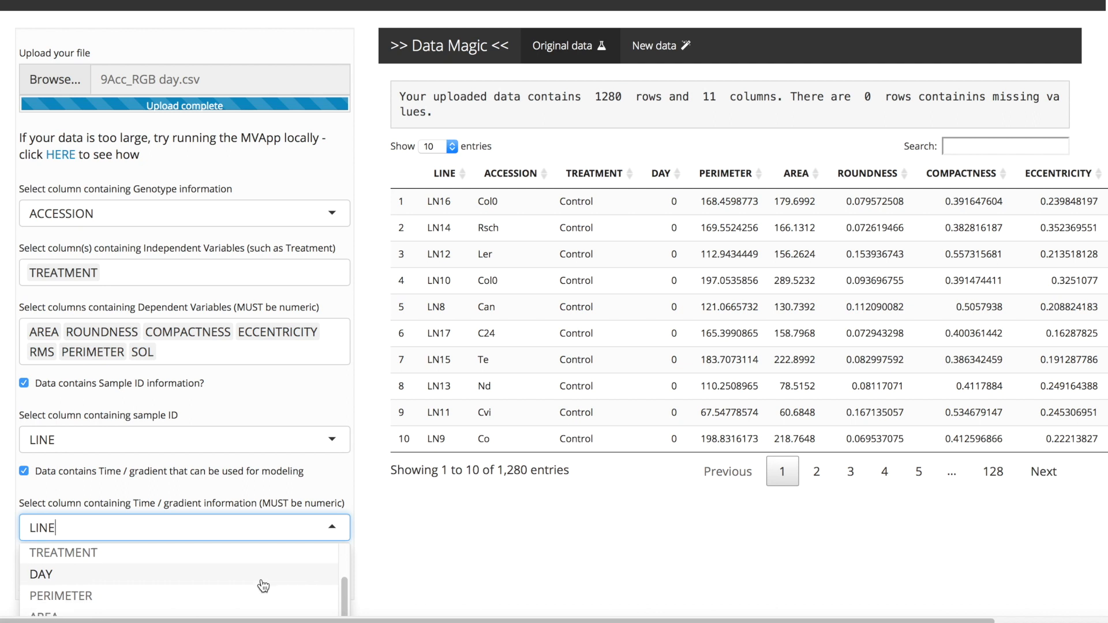
scroll(263, 585, "down", 1)
scroll(264, 585, "up", 1)
left_click(262, 581)
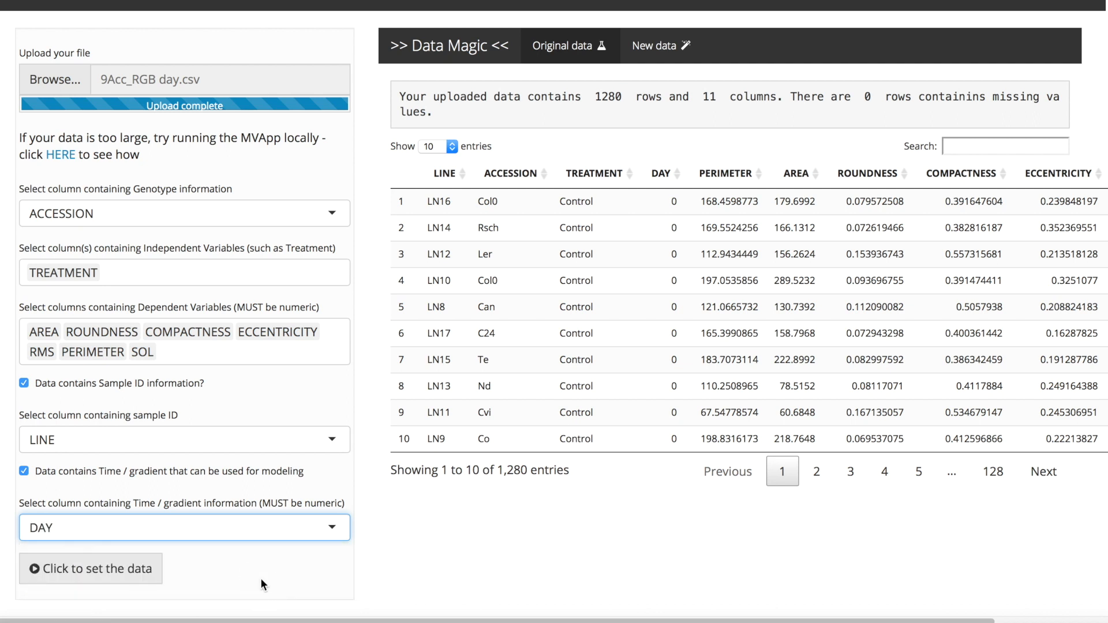
- Set the data with the chosen columns and view the new data table
left_click(142, 574)
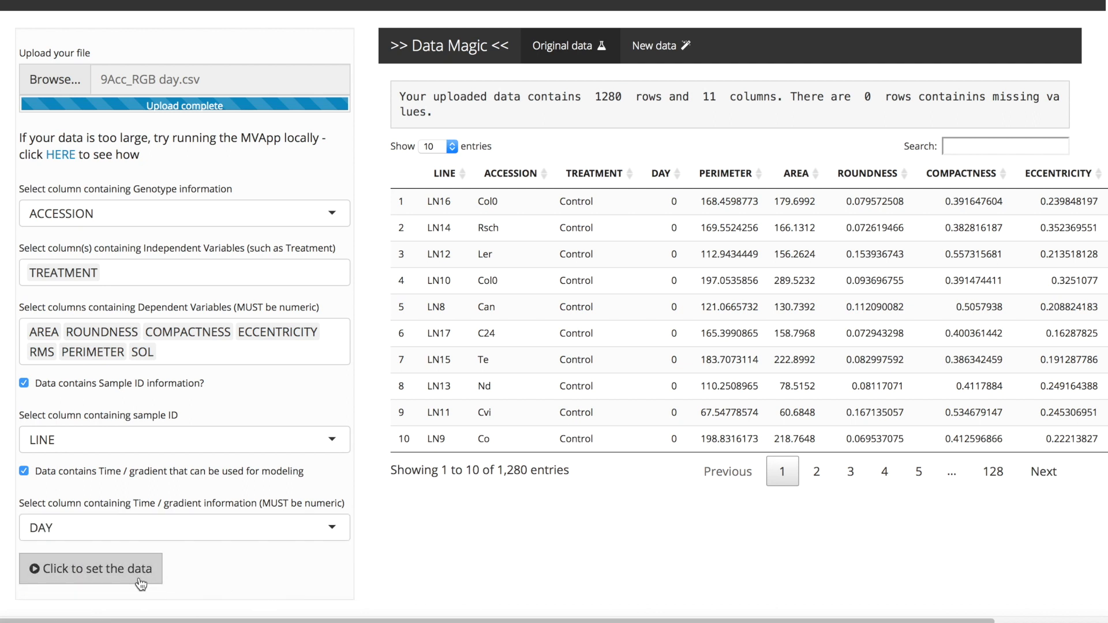
scroll(489, 559, "up", 2)
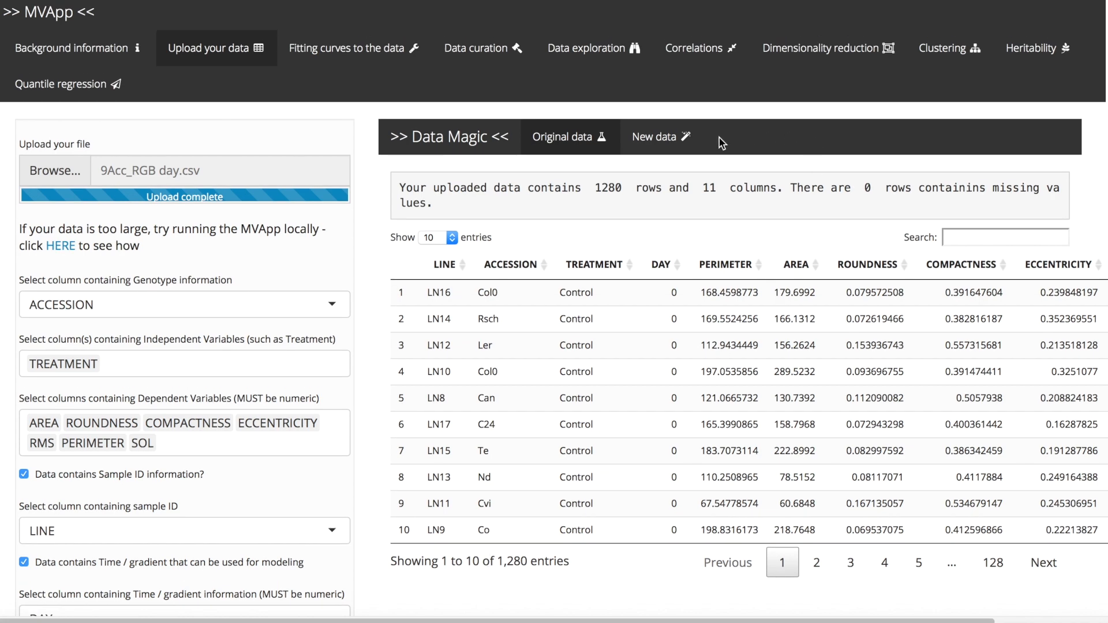
left_click(659, 138)
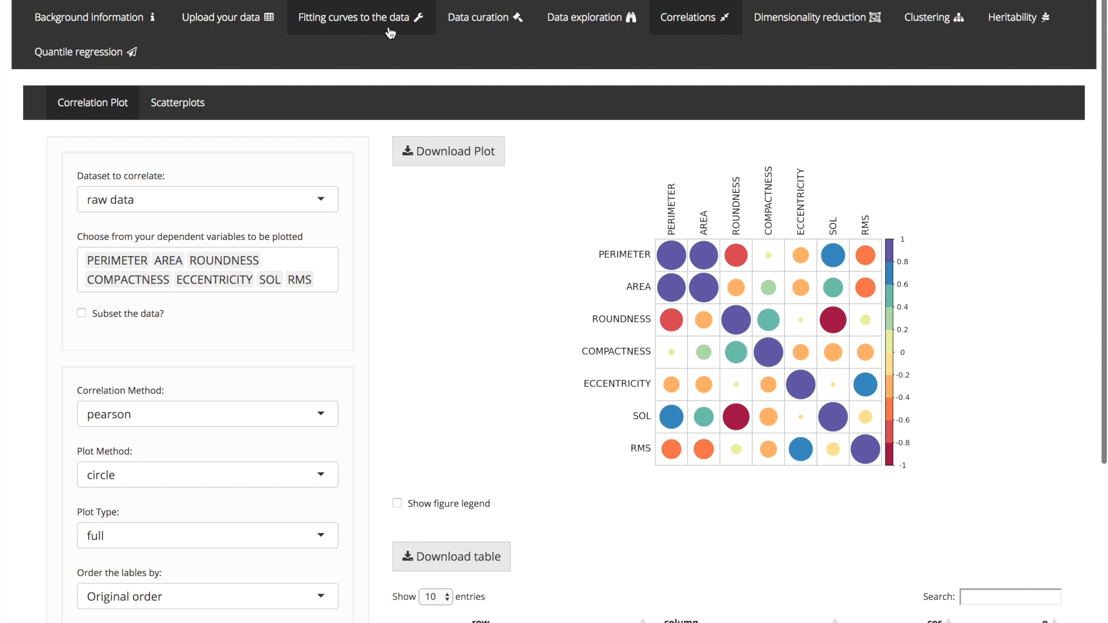
- Remove RMS and SOL from the dependent variables in the correlation plot and add them back
left_click(322, 202)
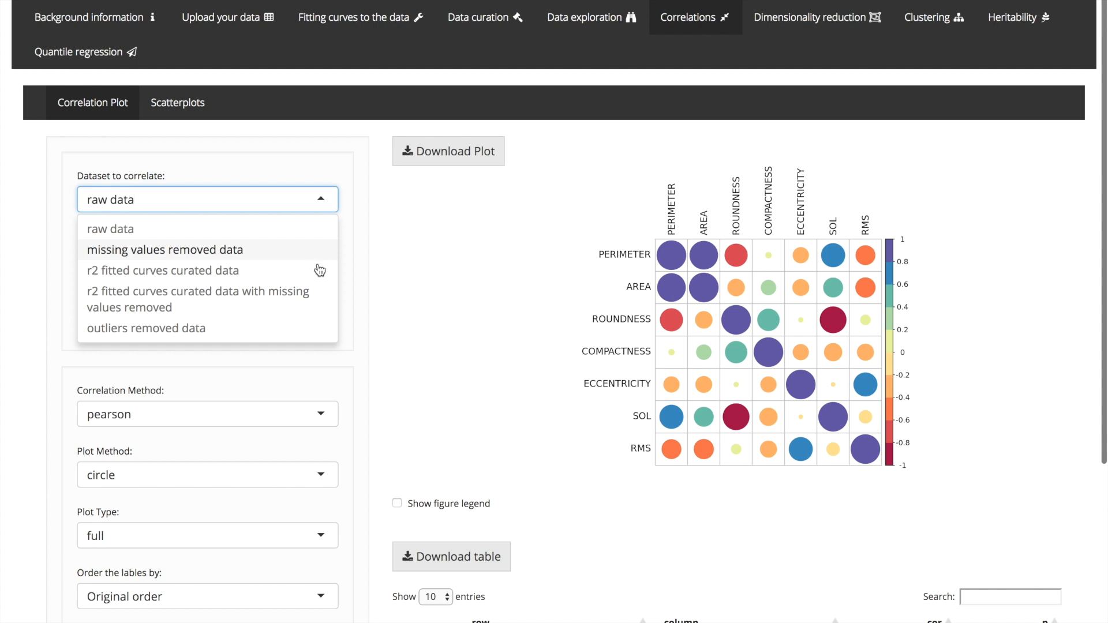
left_click(365, 266)
left_click(322, 276)
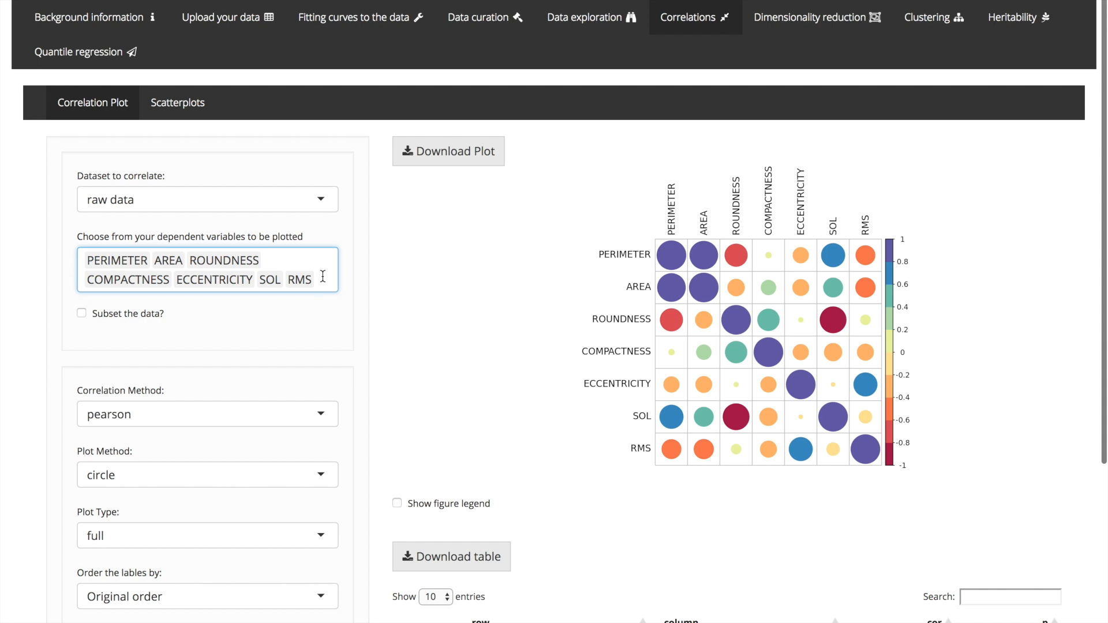
key("BackSpace")
key("BackSpace")
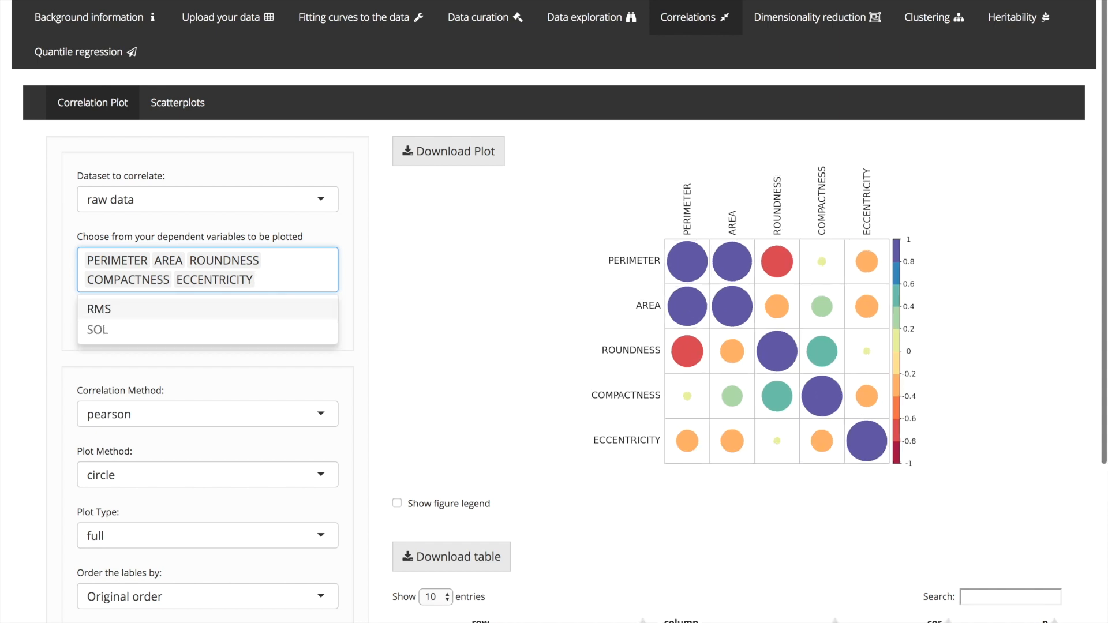
key("Return")
key("Return")
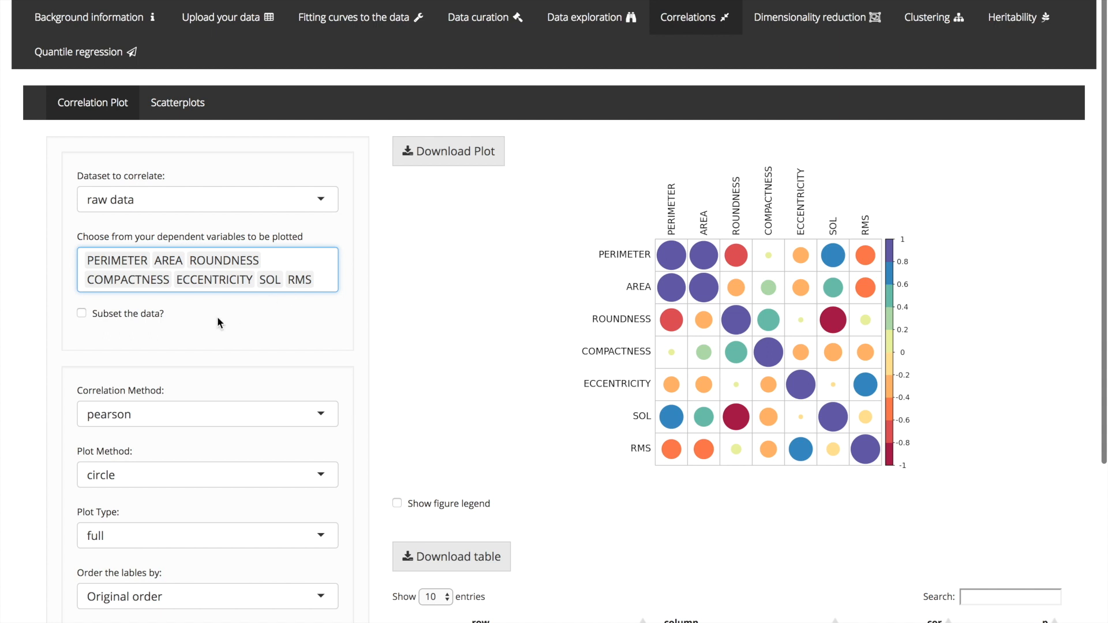
- Enable subsetting of the correlation data and subset it by DAY
left_click(144, 319)
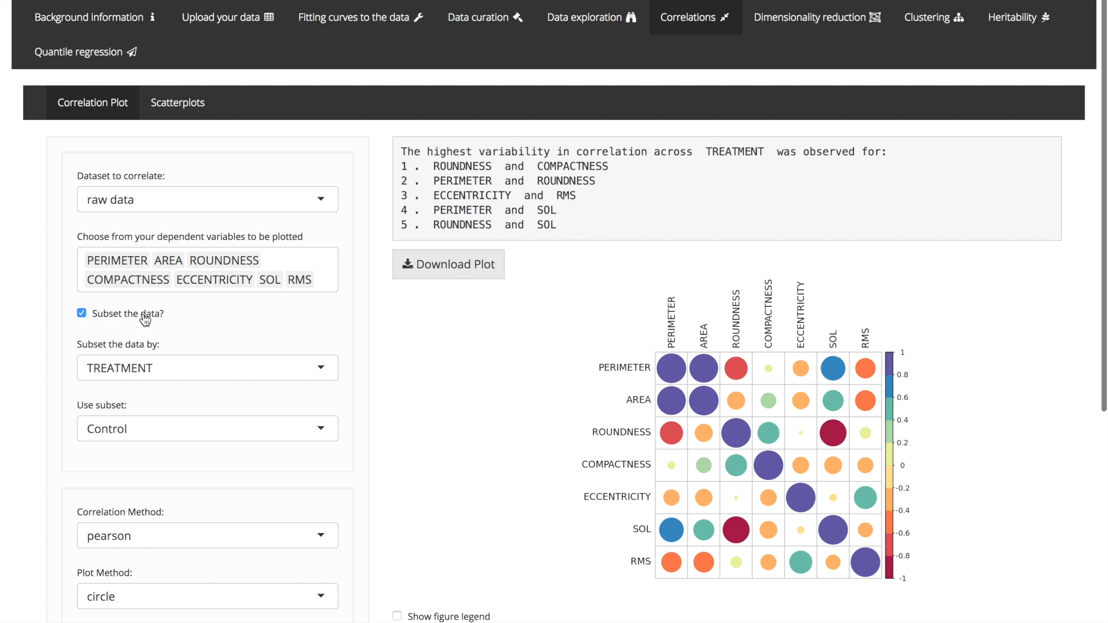
left_click(237, 379)
left_click(179, 438)
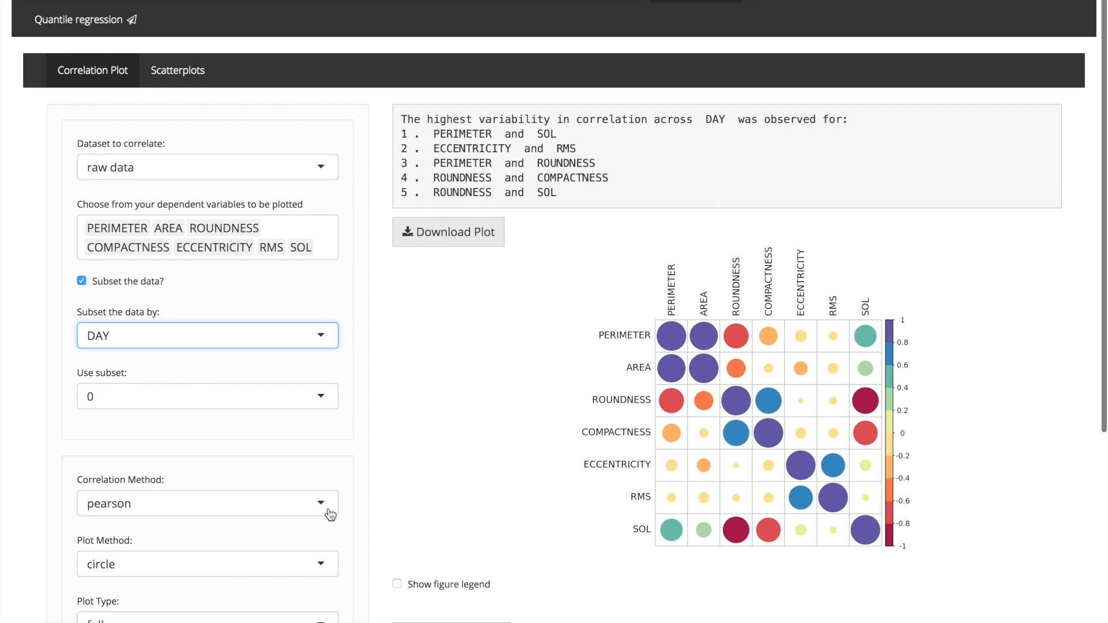
- Change the correlation method to spearman and the plot method to square
left_click(330, 513)
left_click(265, 550)
scroll(430, 552, "down", 1)
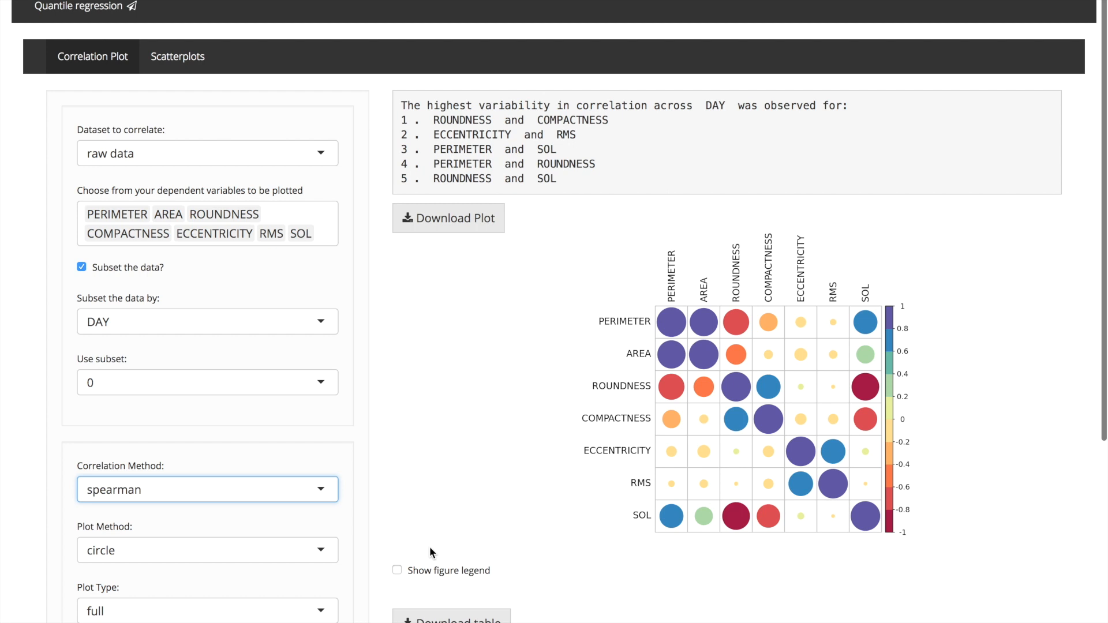
scroll(429, 548, "down", 3)
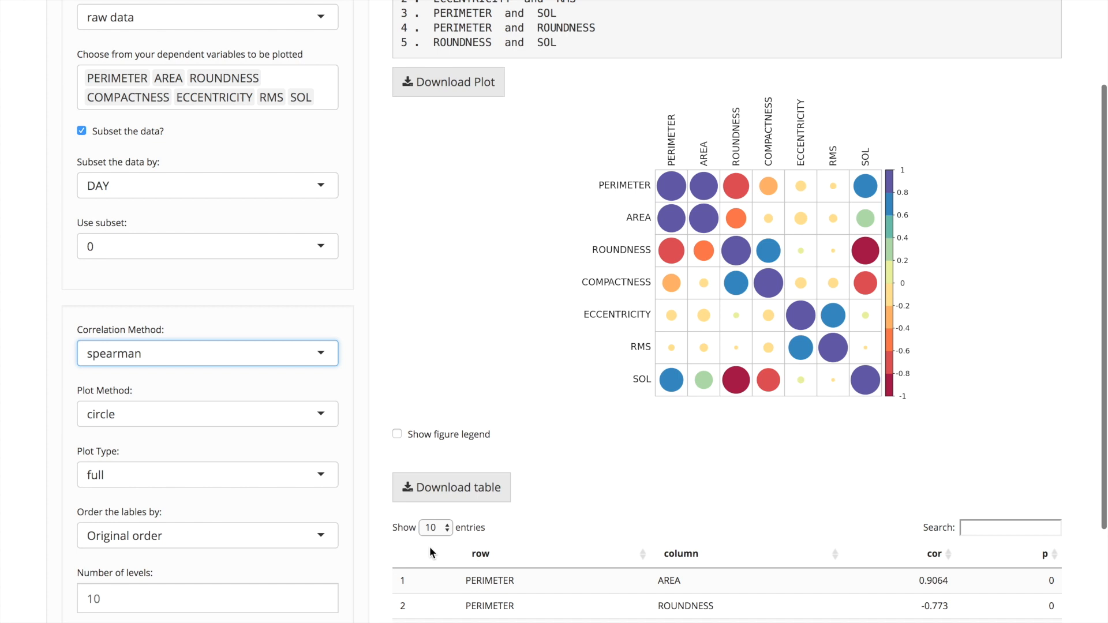
scroll(430, 546, "down", 4)
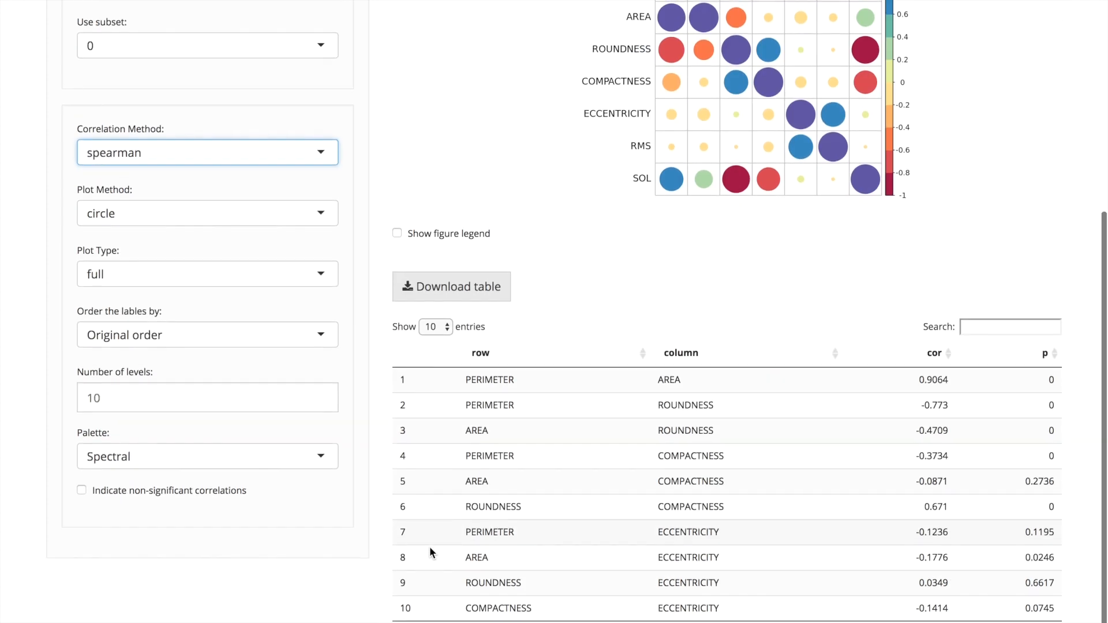
left_click(325, 222)
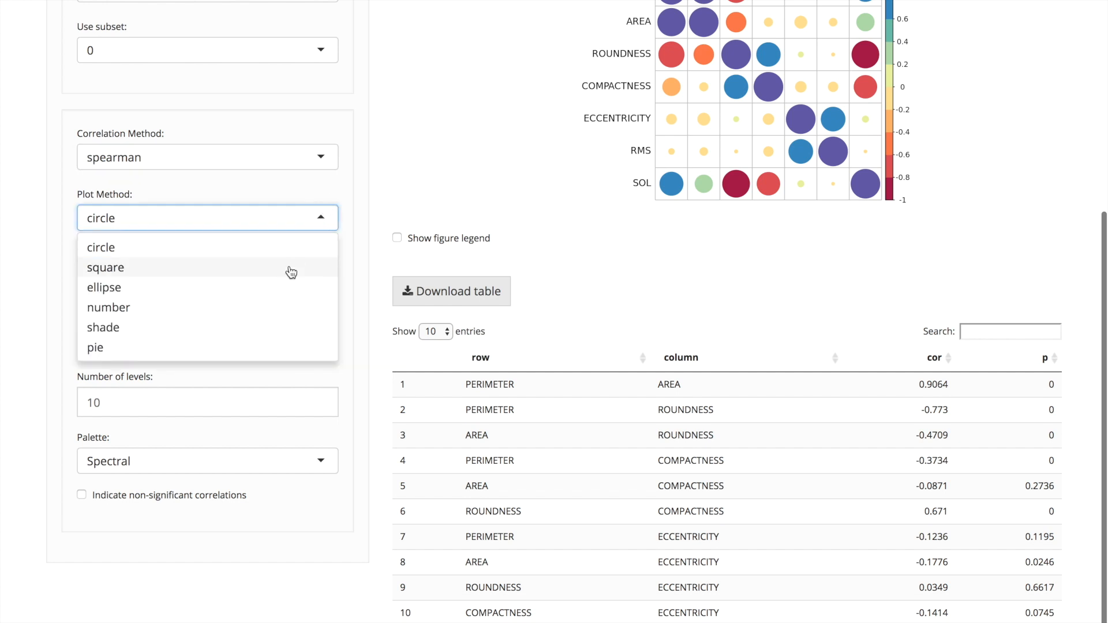
left_click(272, 275)
- Limit the correlation plot to its lower half and apply the Red-Blue palette
left_click(299, 283)
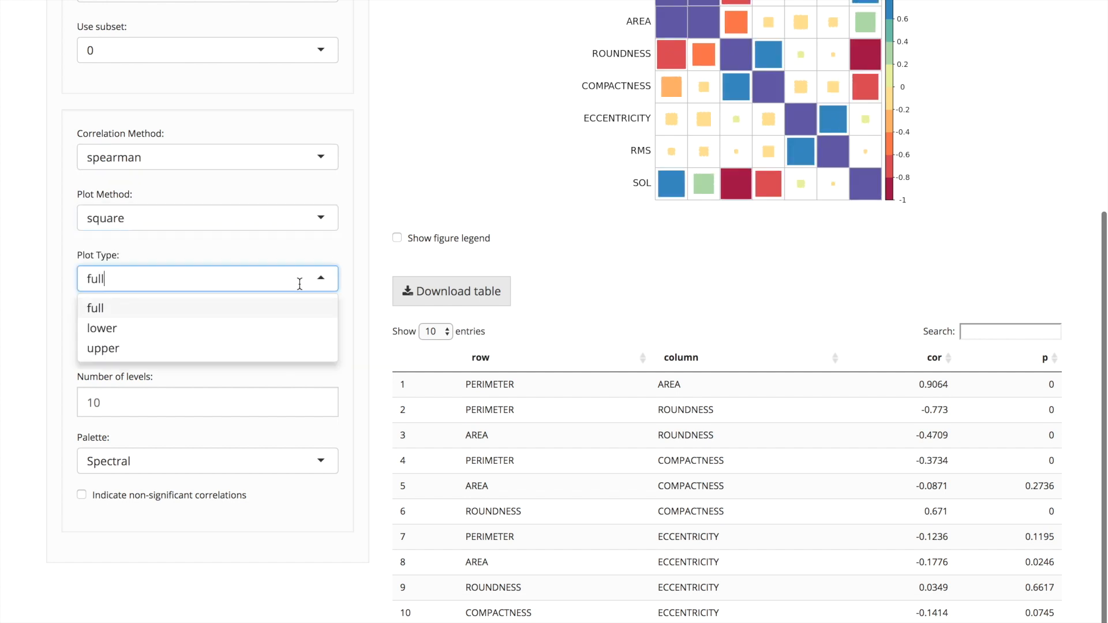
left_click(257, 342)
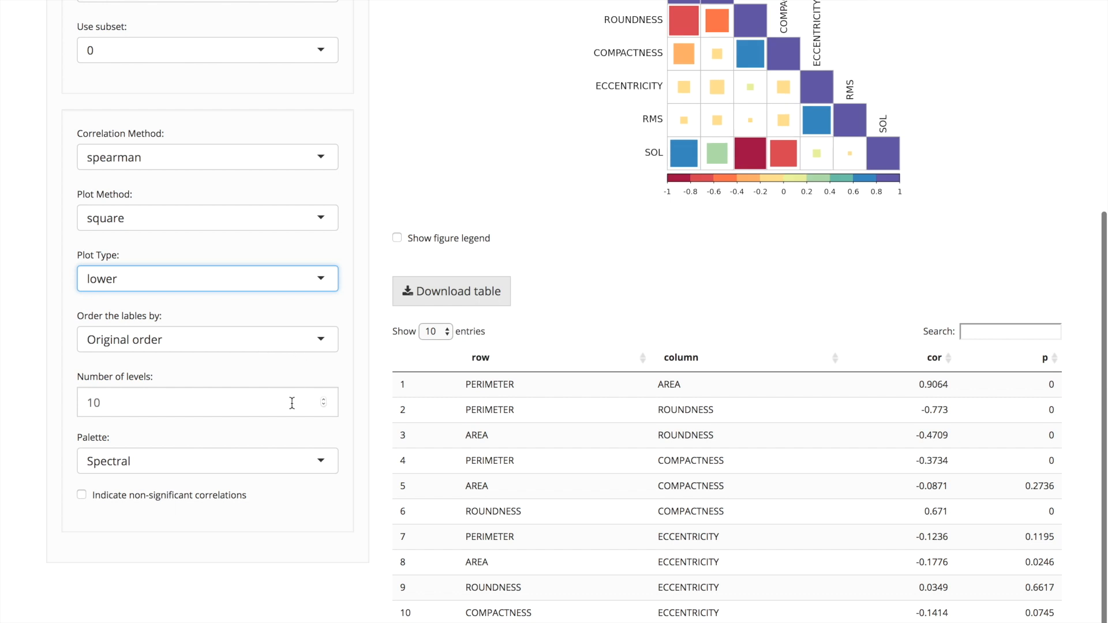
left_click(324, 471)
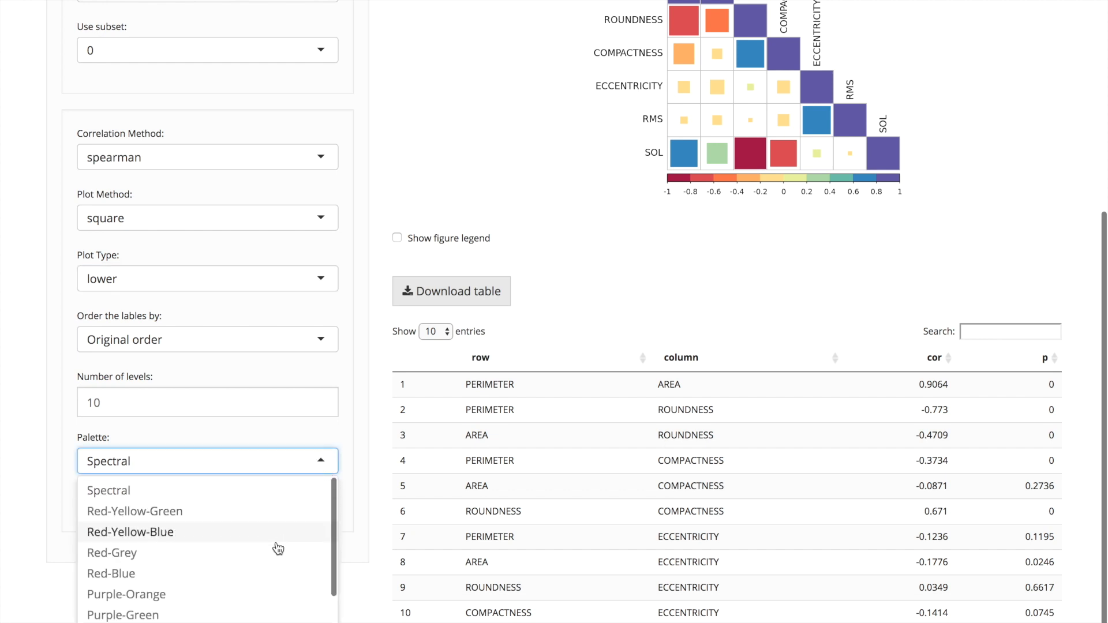
left_click(249, 570)
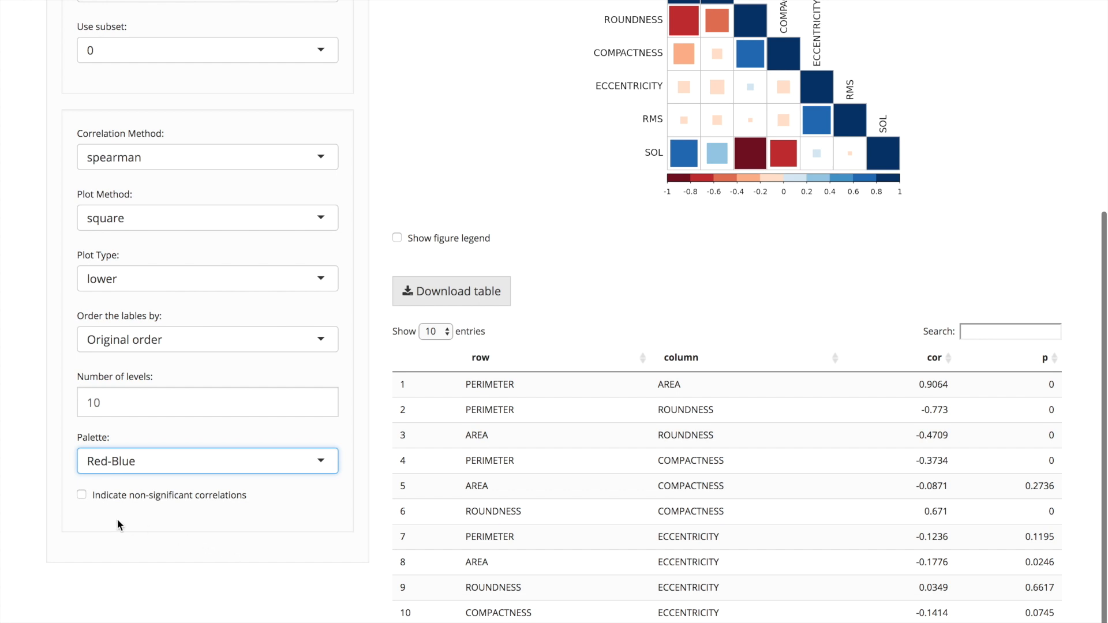
- Indicate the non-significant correlations on the plot and show its figure legend
left_click(81, 494)
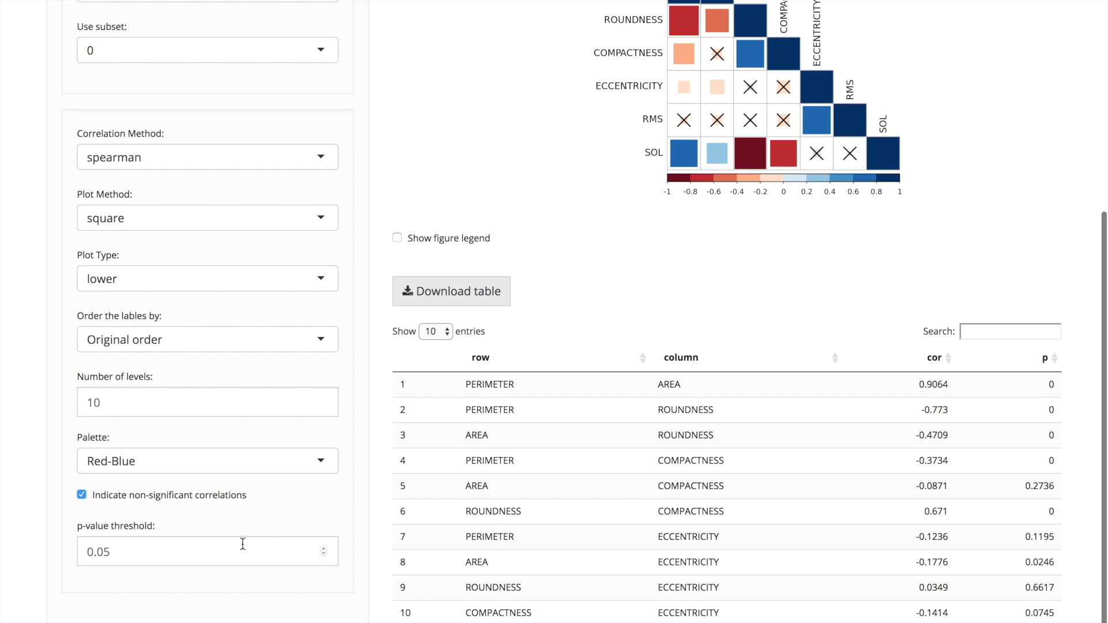
scroll(242, 544, "up", 3)
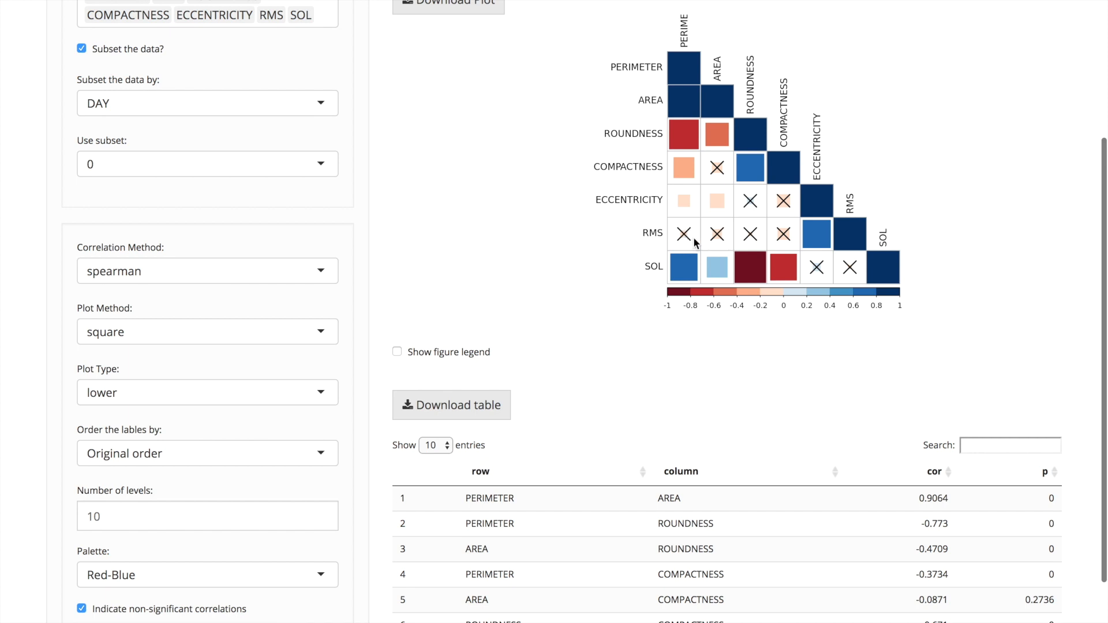
left_click(479, 356)
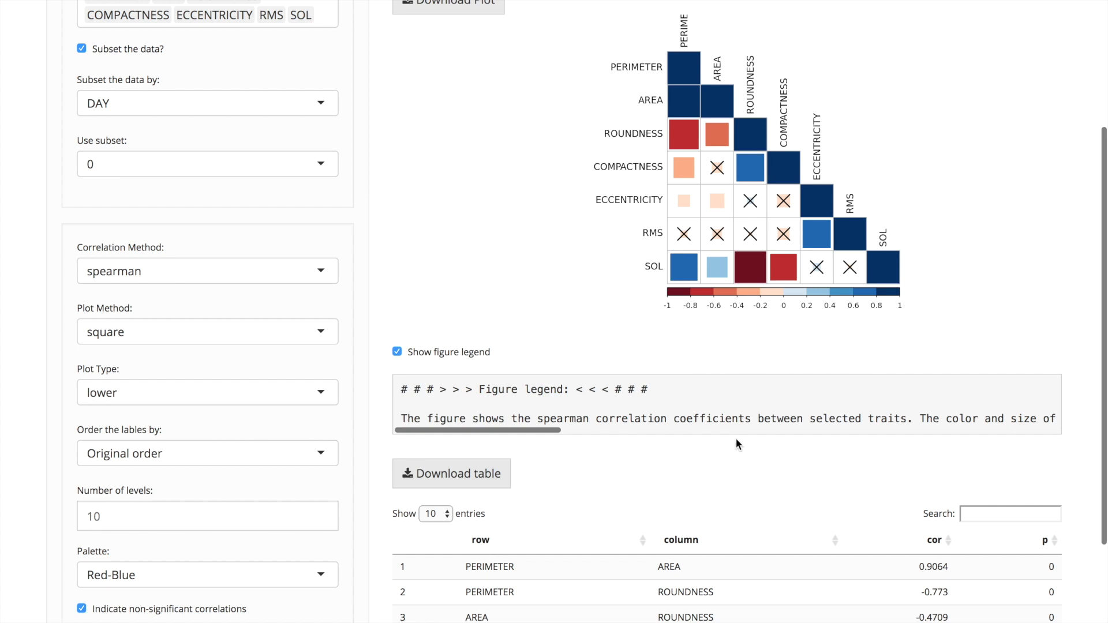
scroll(736, 443, "down", 3)
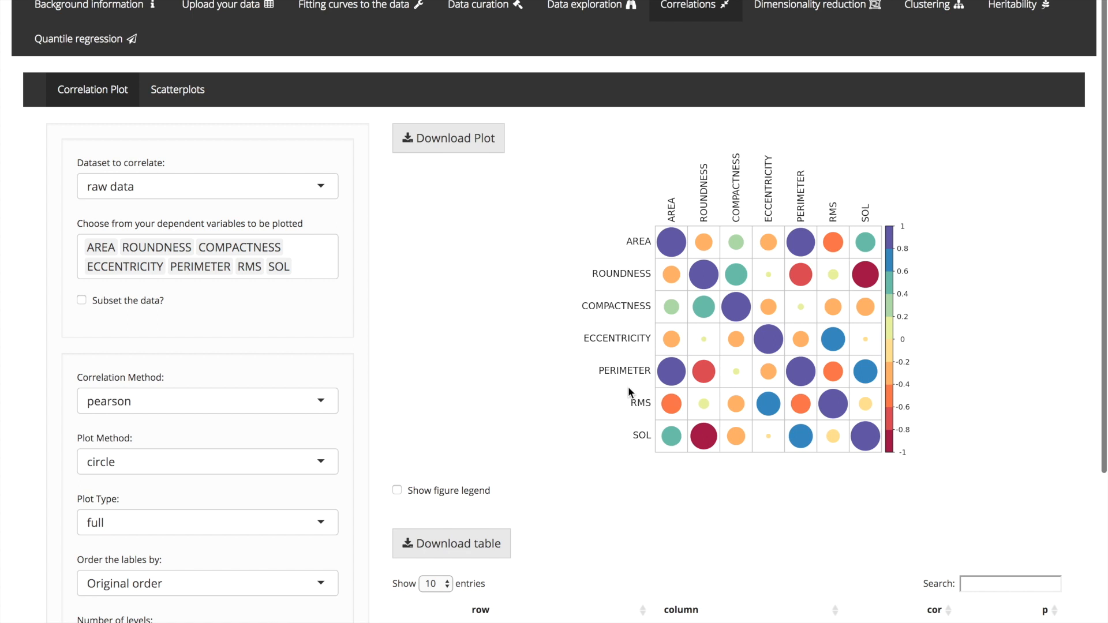
- Open the scatterplots and plot COMPACTNESS on the y-axis against AREA
left_click(196, 89)
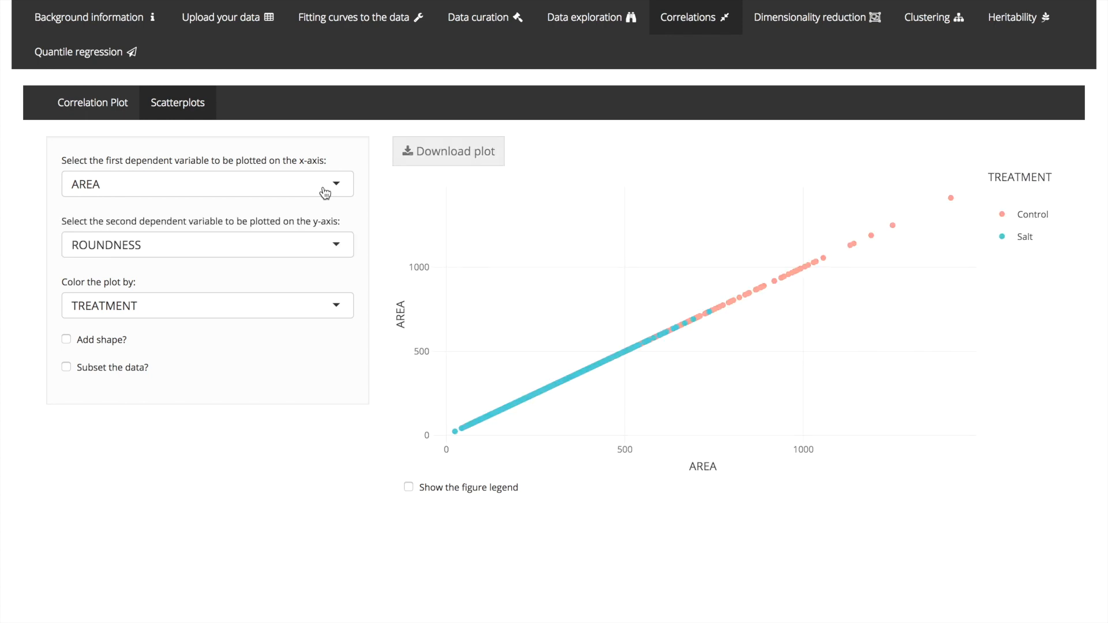
left_click(301, 253)
left_click(276, 294)
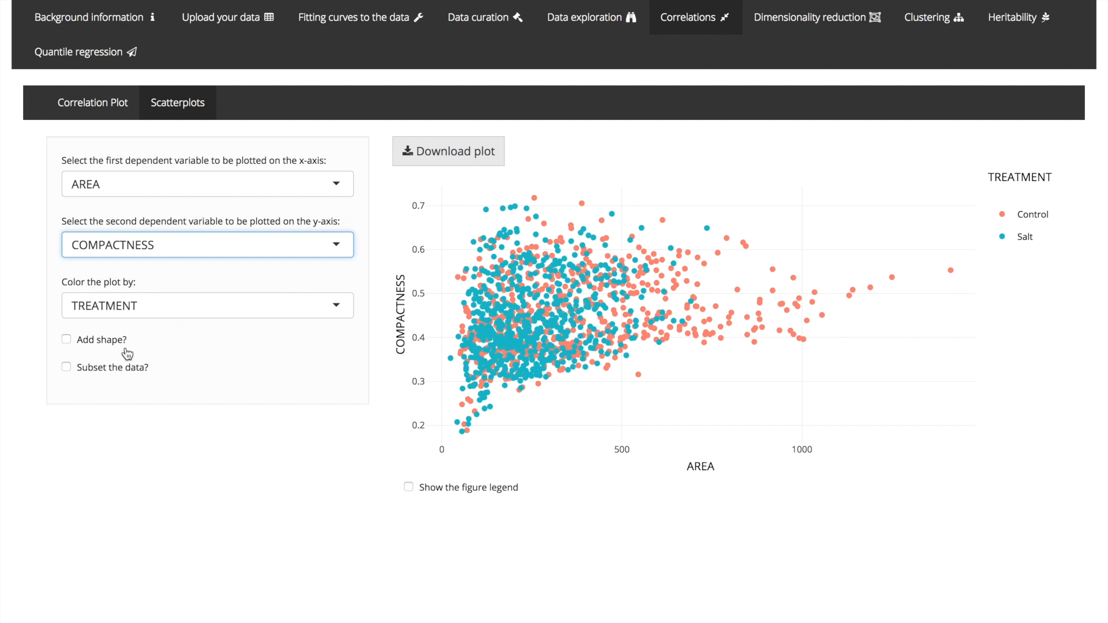
- Subset the scatterplot data per ACCESSION for Col0, show the figure legend and read it through to its end
left_click(106, 372)
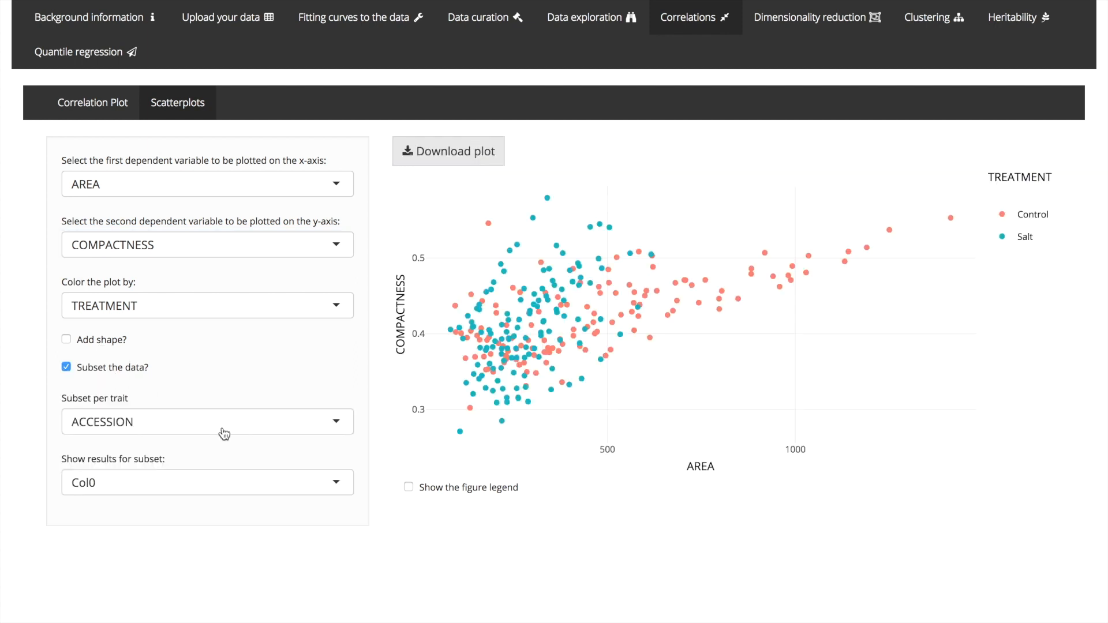
left_click(507, 494)
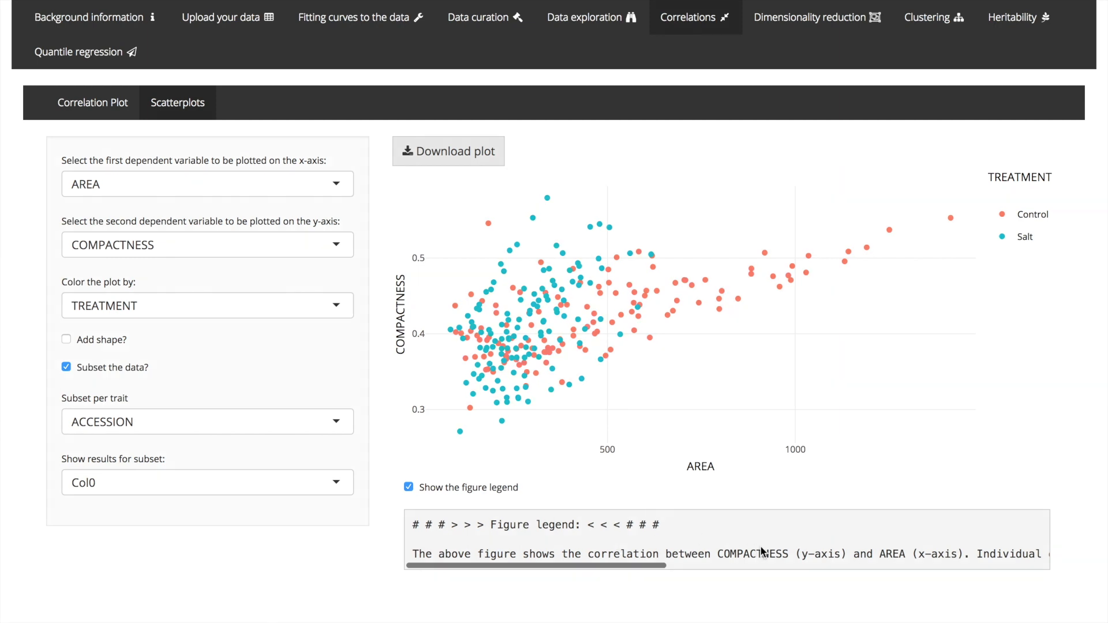
scroll(761, 551, "right", 6)
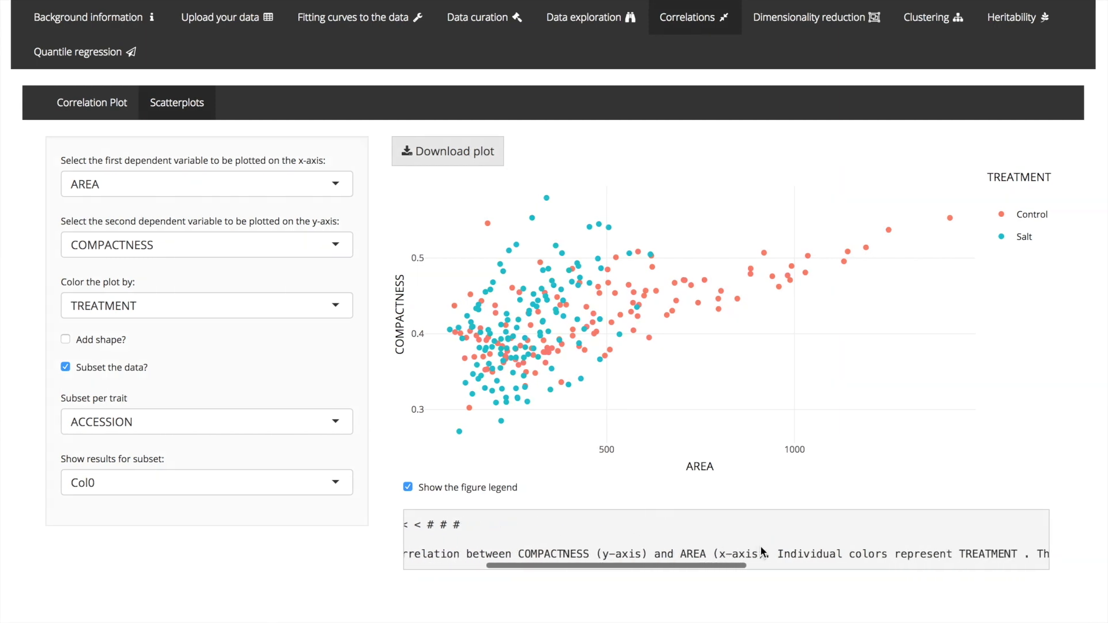
scroll(761, 551, "right", 10)
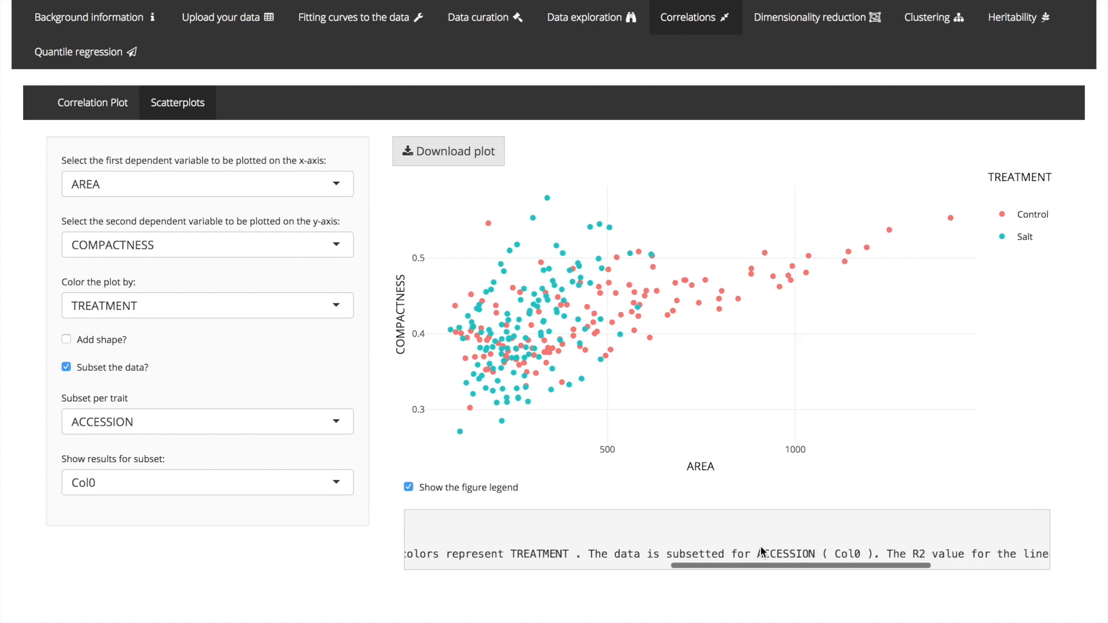
scroll(761, 551, "right", 10)
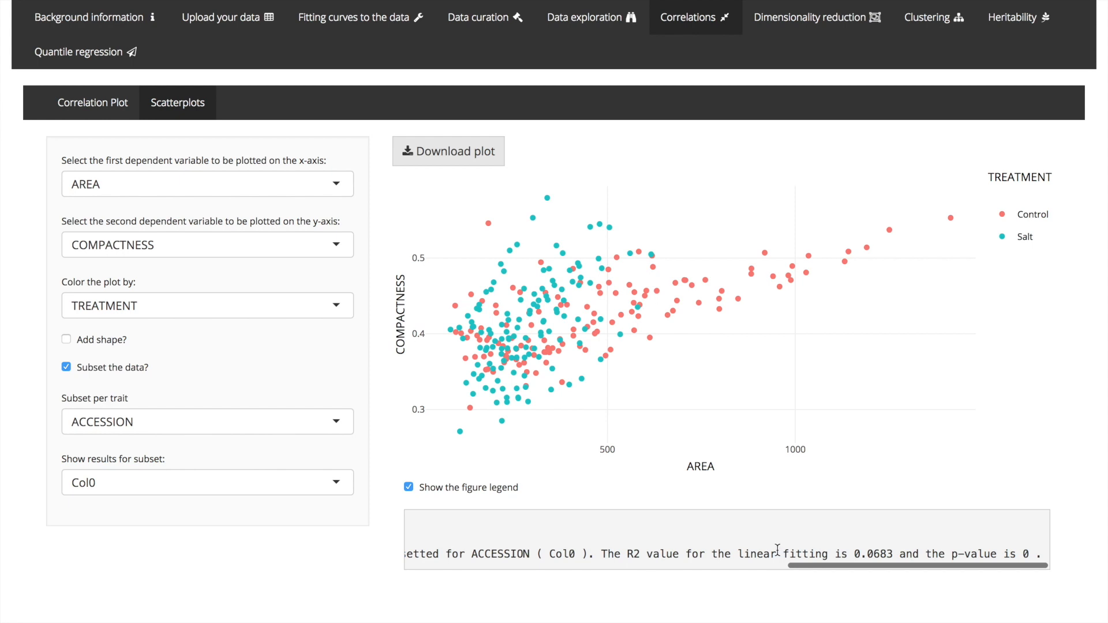
- Hide and restore the Control points, and do the same for the Salt points, to view each treatment separately
mouse_move(550, 202)
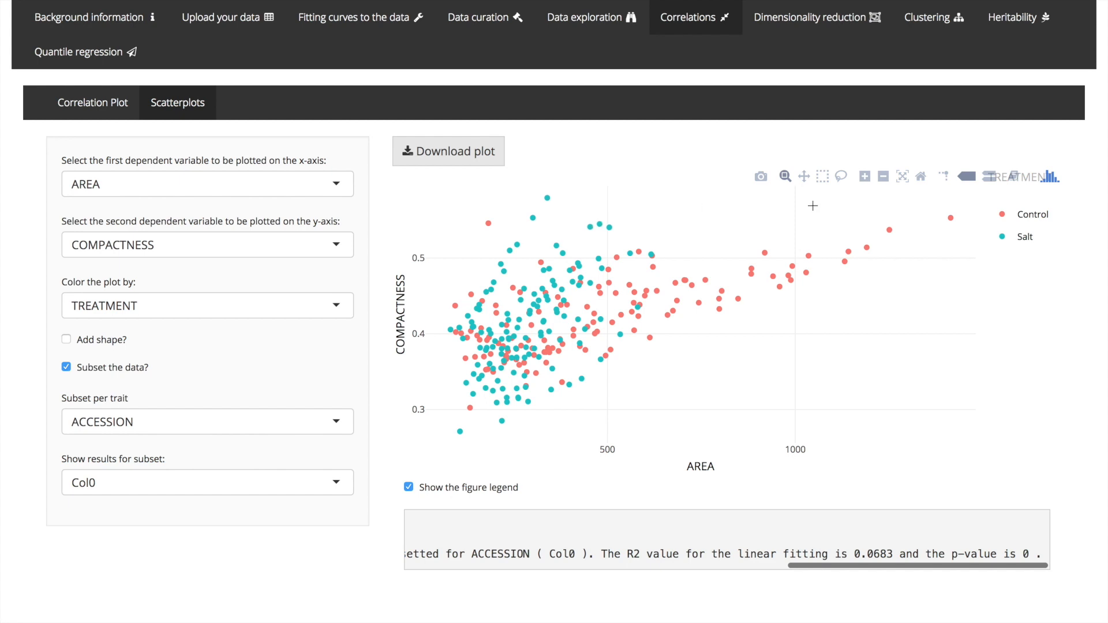
left_click(1033, 215)
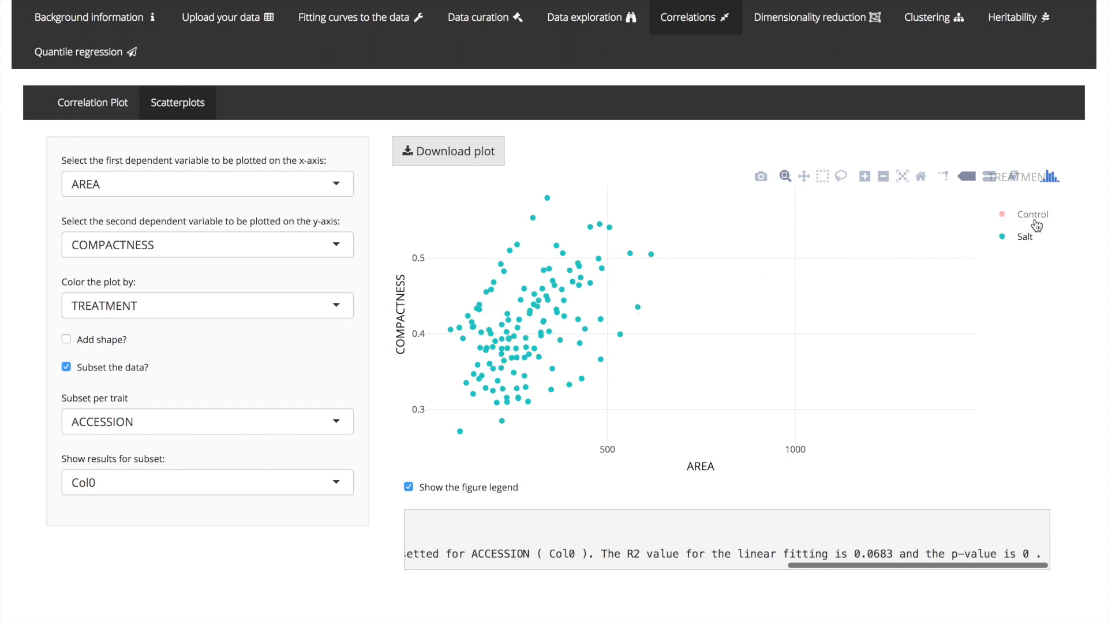
left_click(1035, 223)
left_click(1033, 242)
left_click(1032, 241)
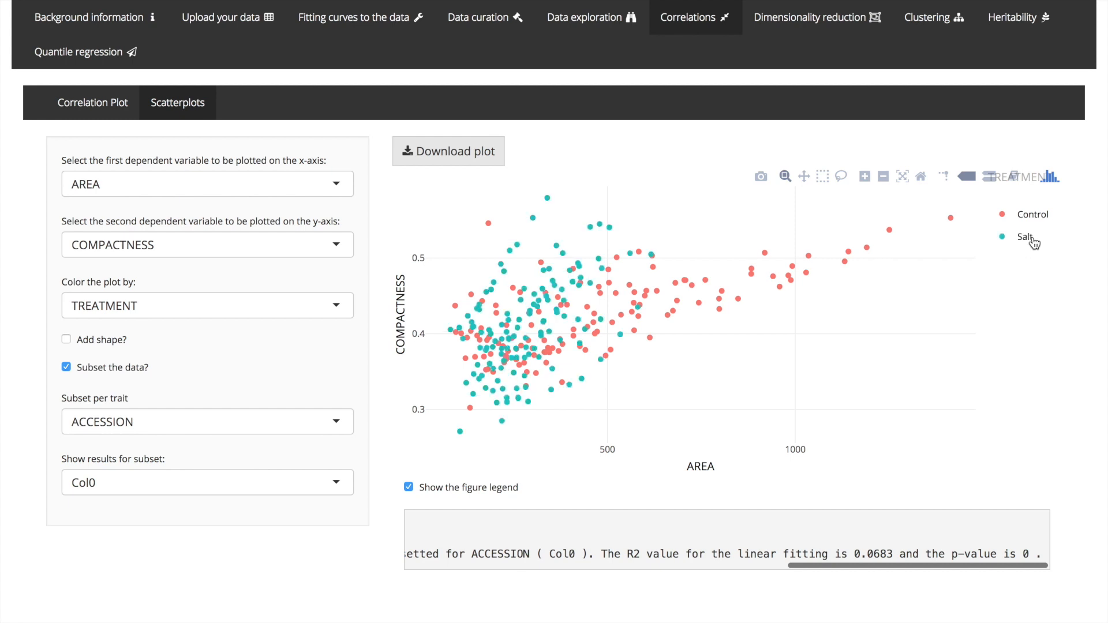